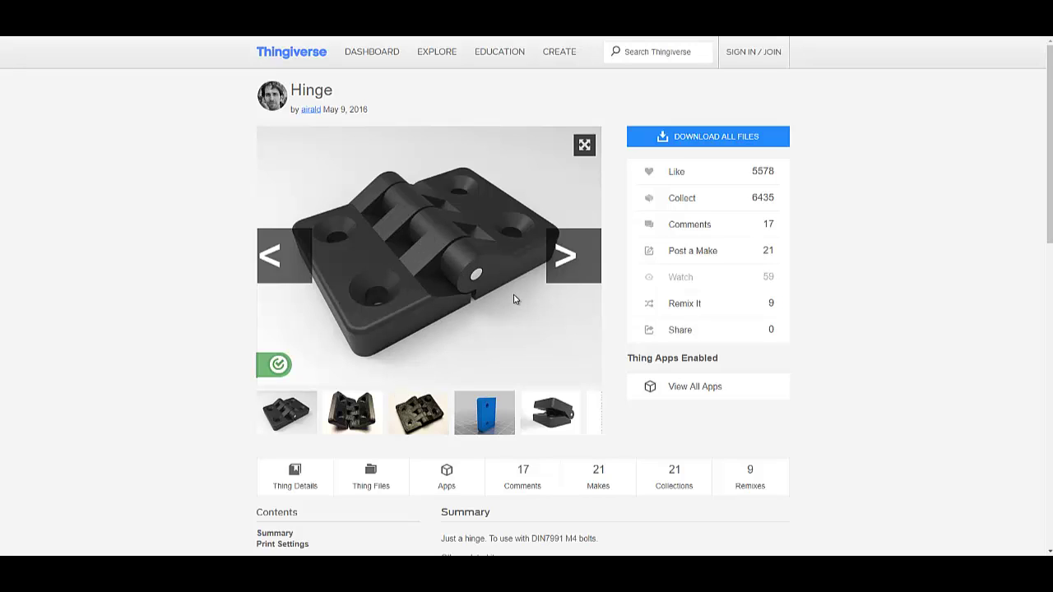
Step: Look at the closed hinge's picture, and download hinge.STL from the Thing Files to the Desktop
click(548, 412)
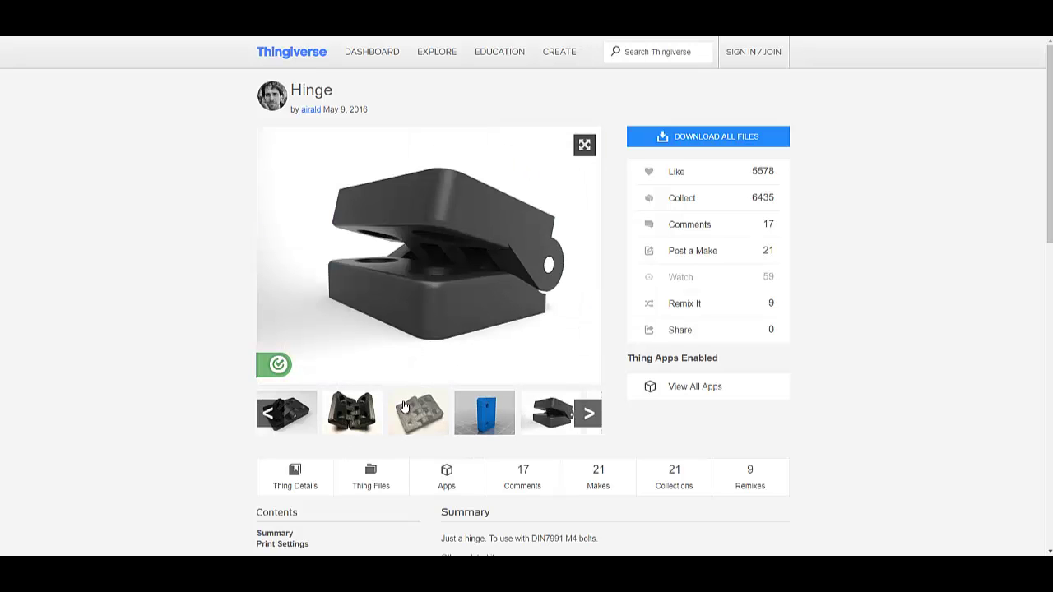
scroll(387, 411, down, 3)
click(381, 269)
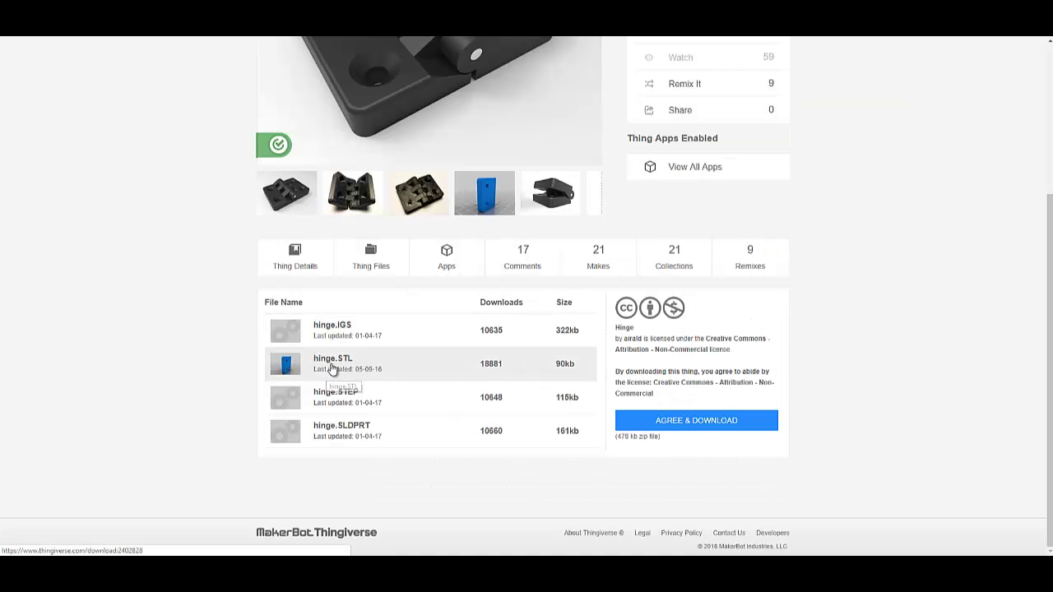
click(333, 367)
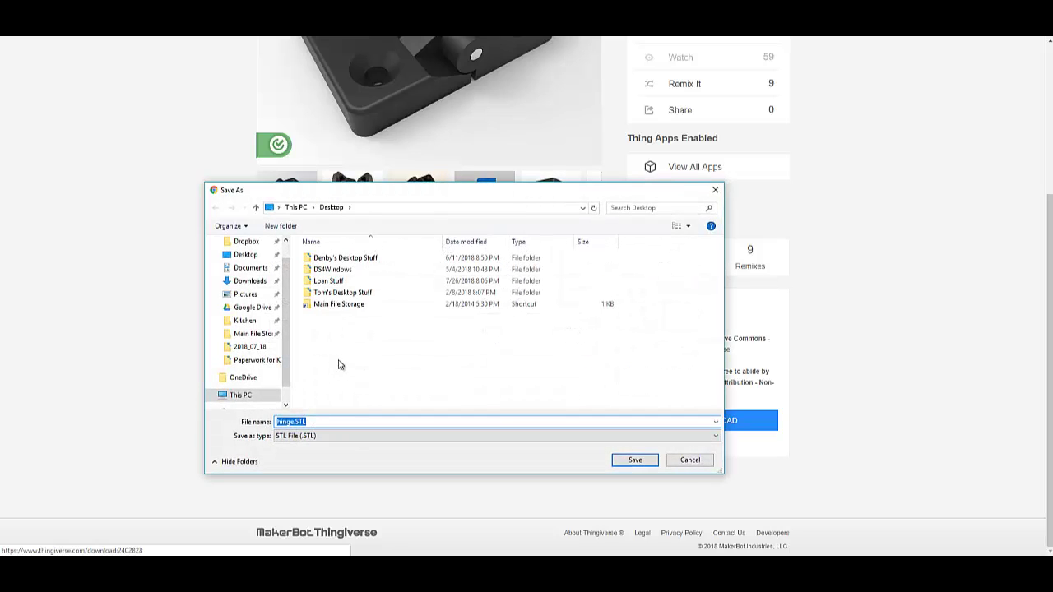
click(647, 462)
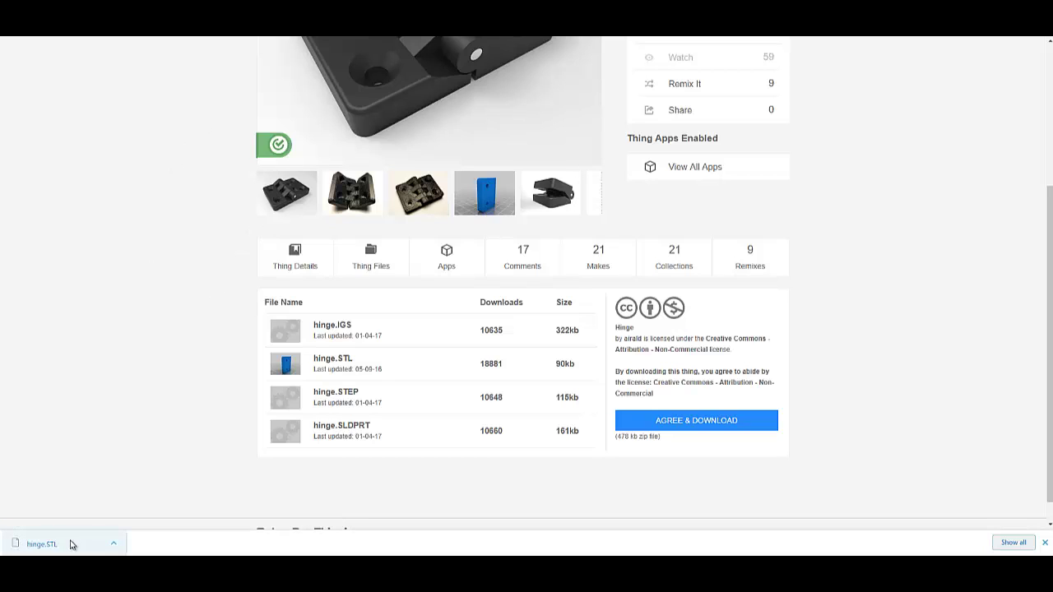
Step: Switch to the Tinkercad design and import hinge.STL from the Desktop at scale 100
click(246, 16)
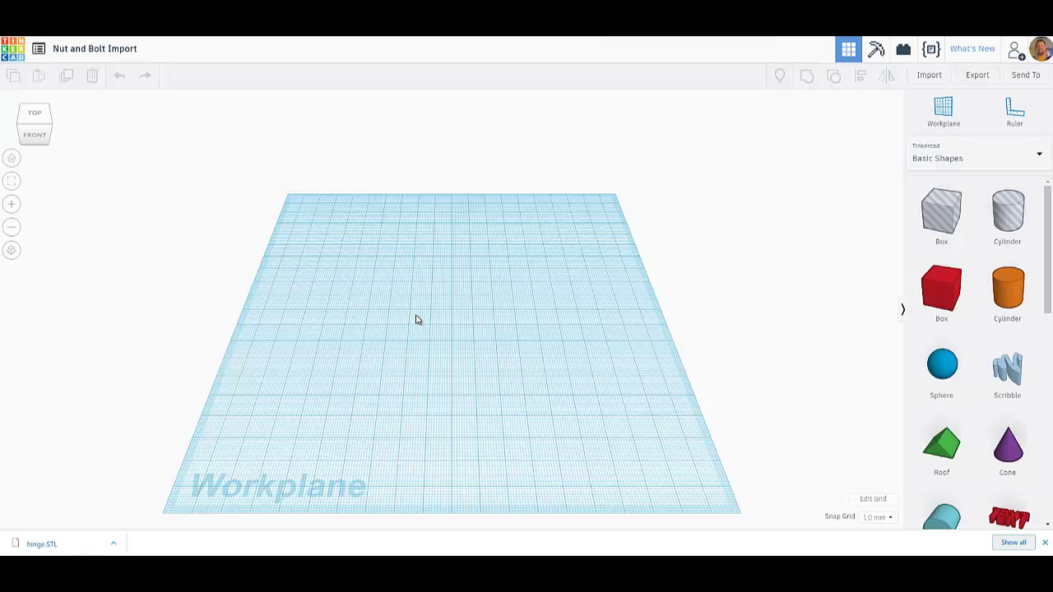
click(929, 76)
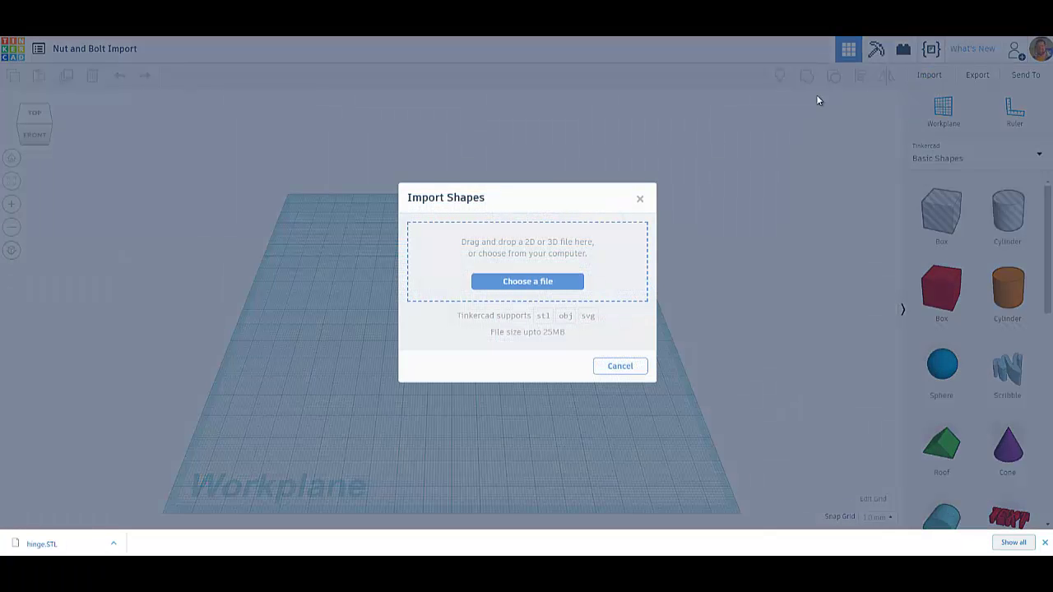
click(507, 282)
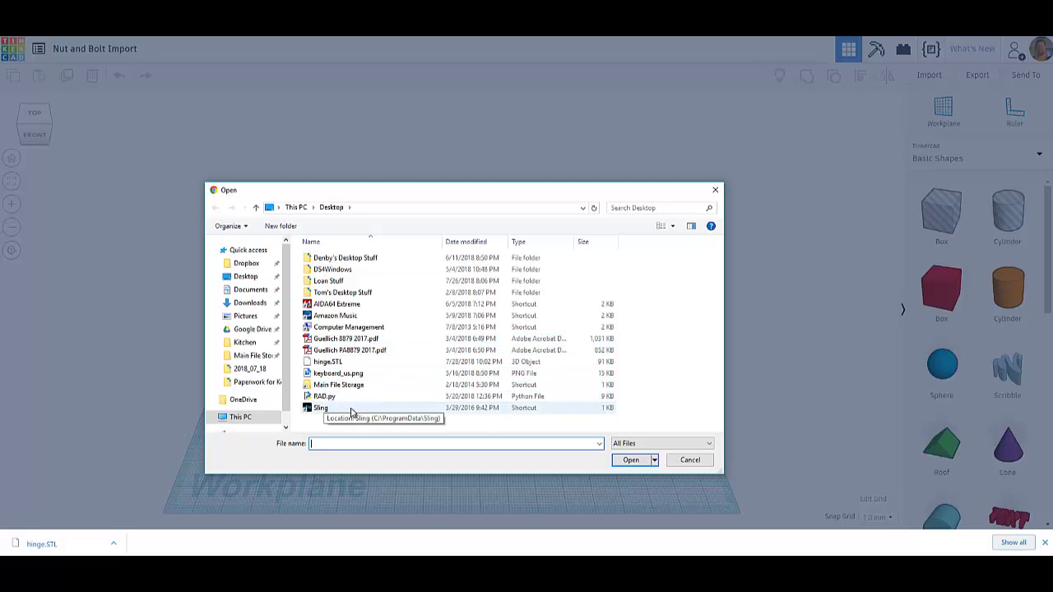
click(333, 362)
click(630, 460)
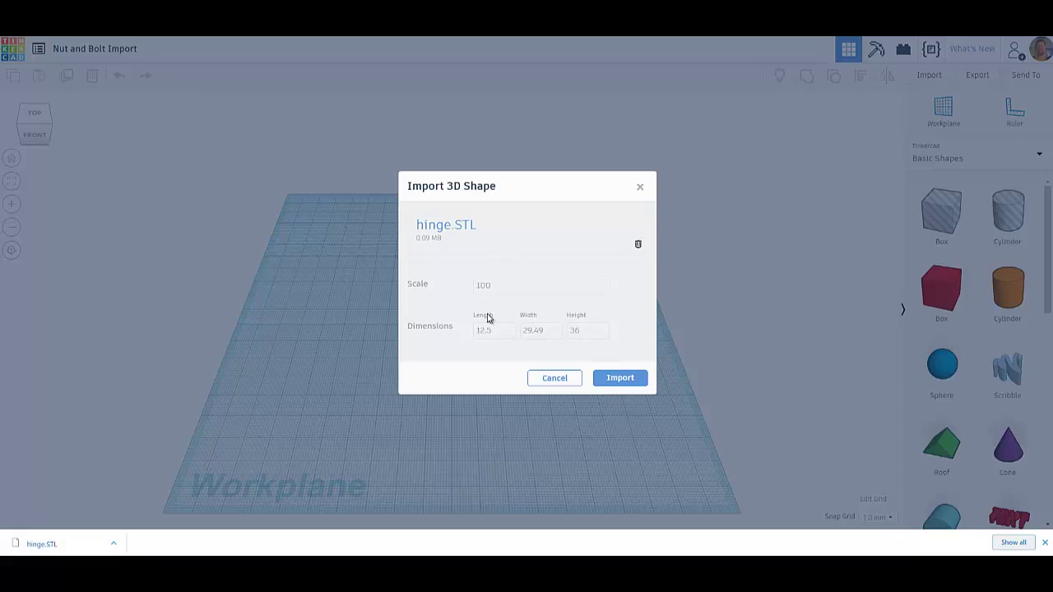
click(620, 379)
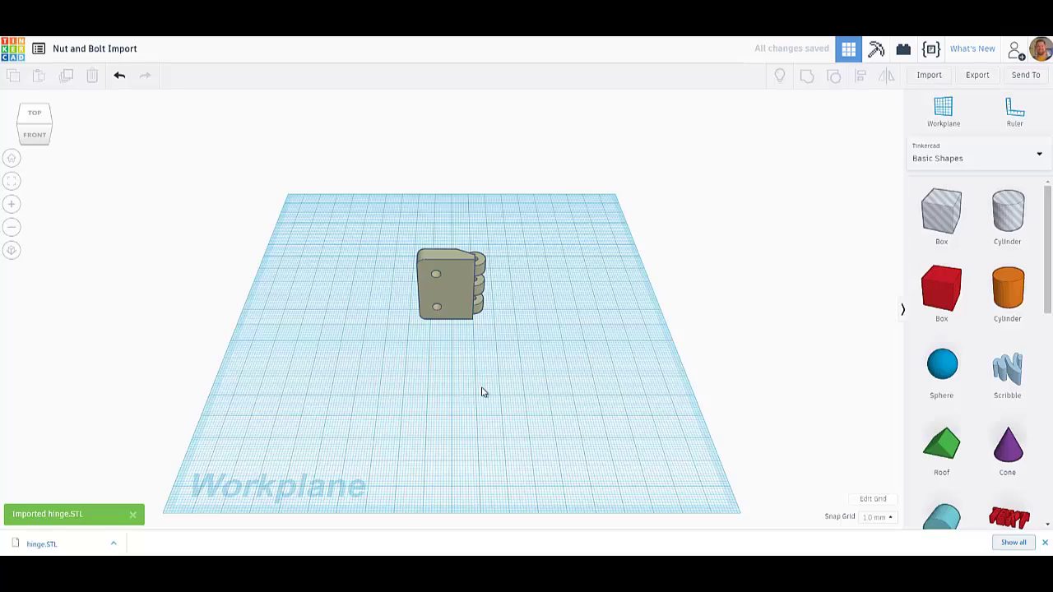
Step: Inspect the imported hinge from behind and up close, and reposition it on the workplane
right_drag(446, 357, 483, 344)
click(466, 285)
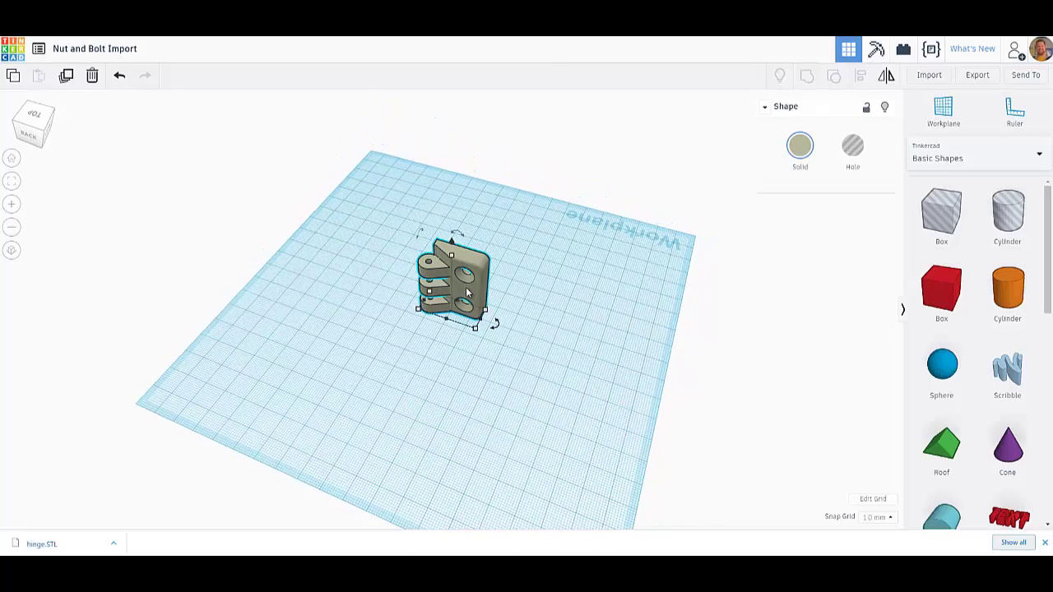
drag(468, 287, 491, 323)
right_drag(565, 395, 549, 359)
scroll(548, 360, up, 3)
scroll(547, 360, up, 3)
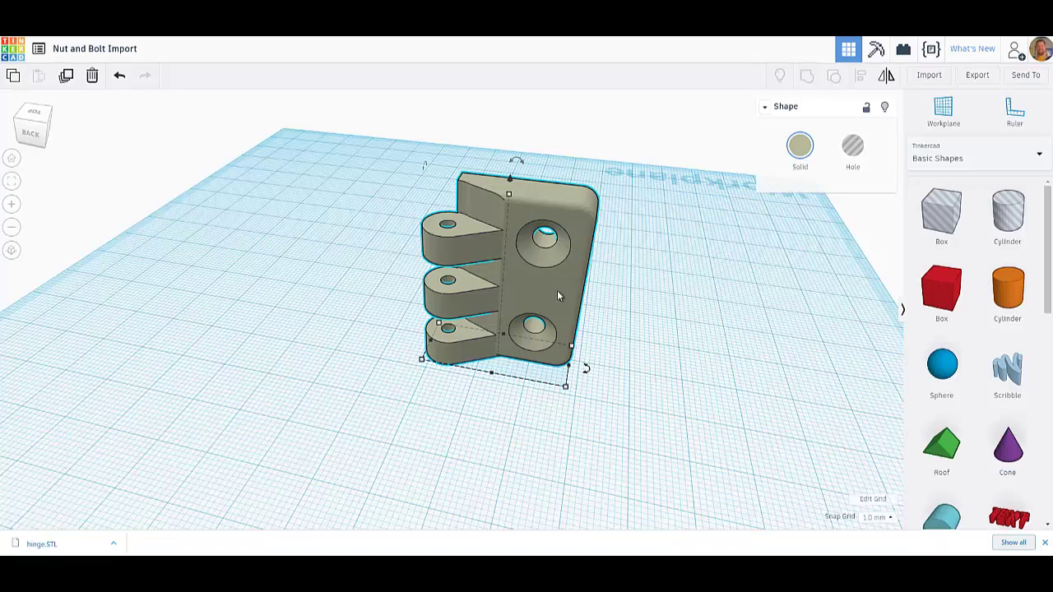
drag(557, 290, 505, 306)
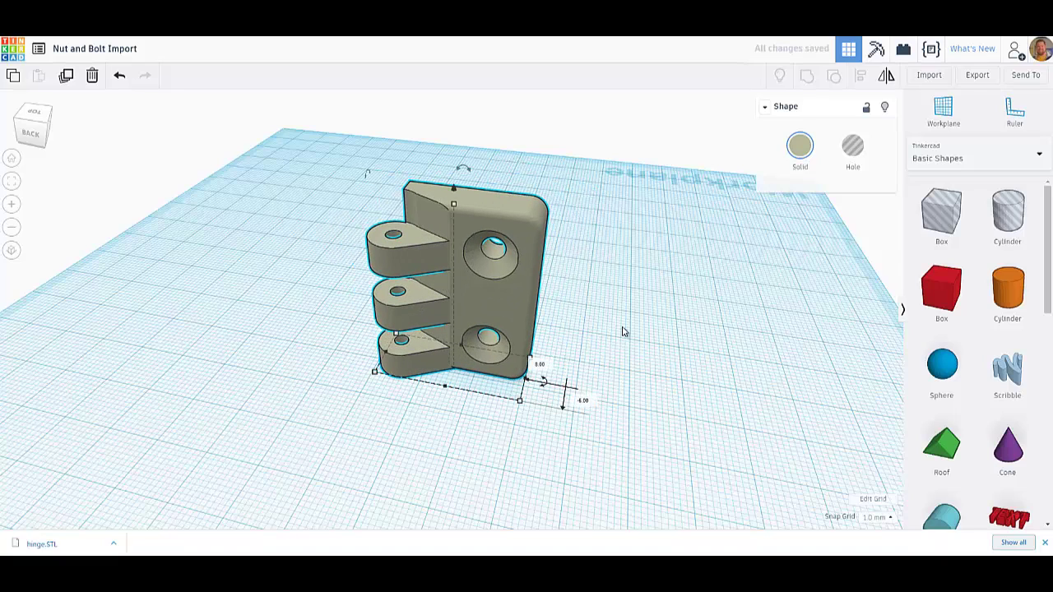
Step: Rotate the hinge 90° so its plate lies flat, and lower it 11.75 mm onto the workplane
right_drag(640, 333, 378, 253)
drag(351, 138, 452, 222)
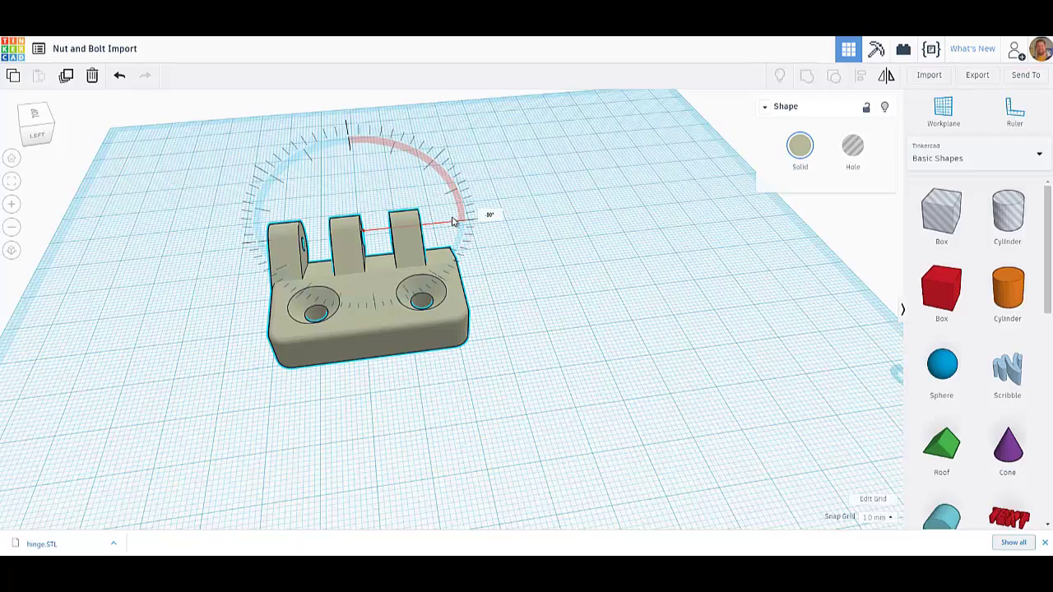
right_drag(479, 390, 456, 345)
mouse_move(367, 189)
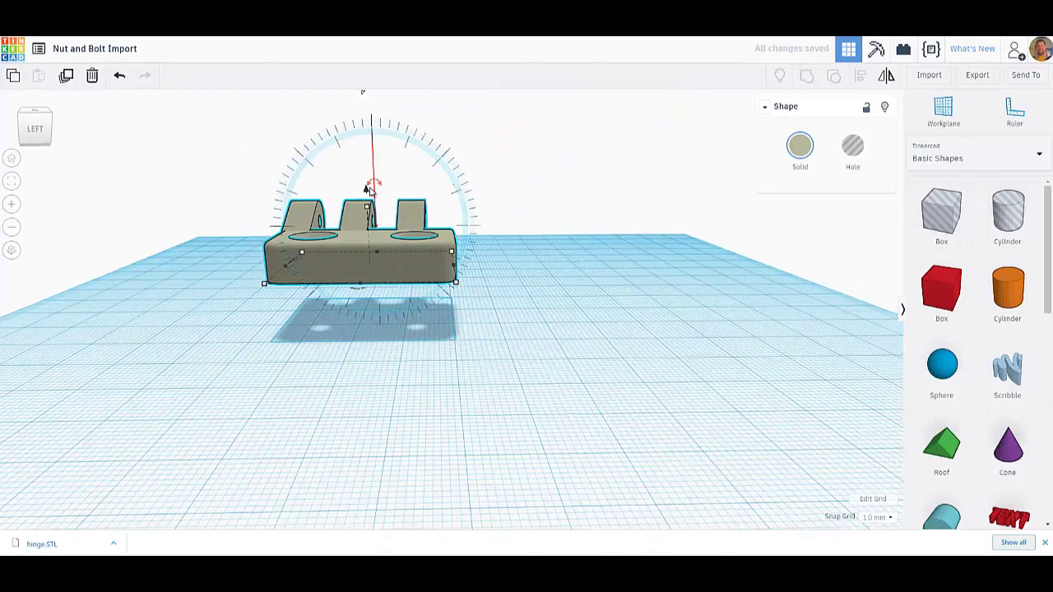
drag(370, 204, 368, 247)
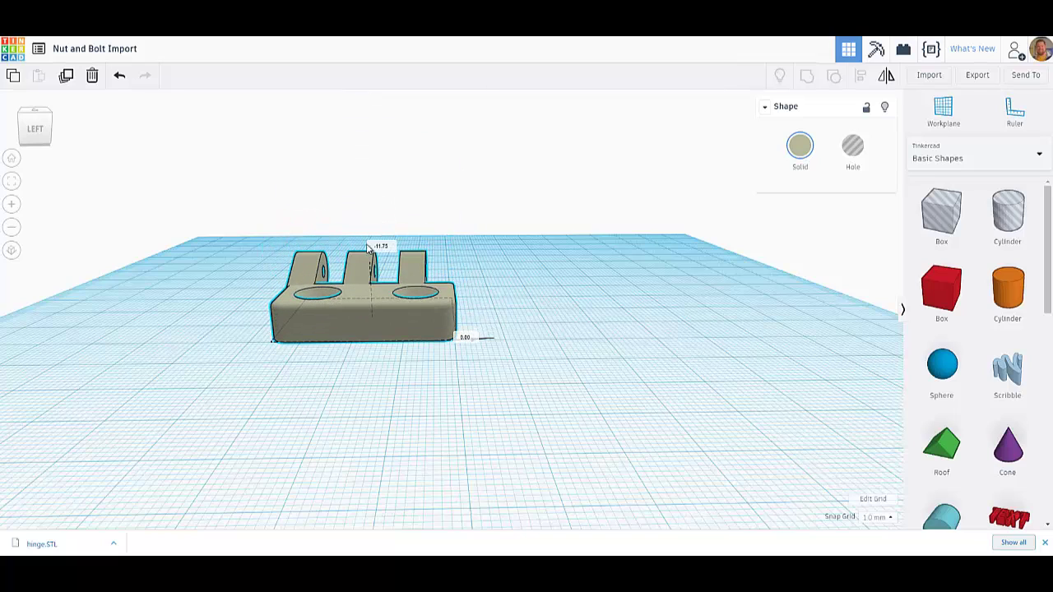
click(438, 376)
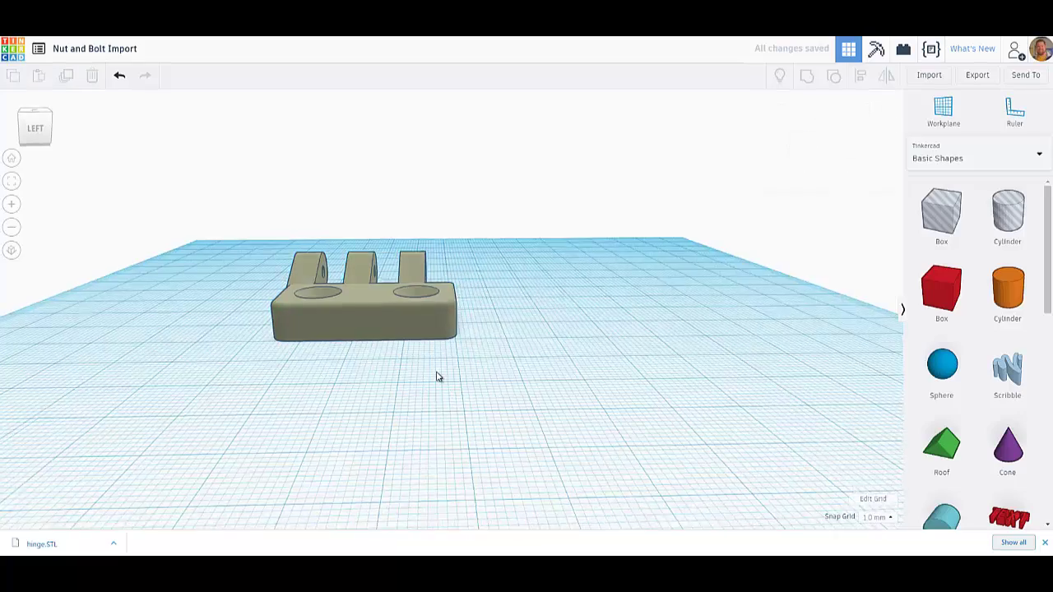
Step: Place a solid box over the hinge plate beside the far screw hole and reduce its height to about 8 mm
right_drag(437, 377, 600, 409)
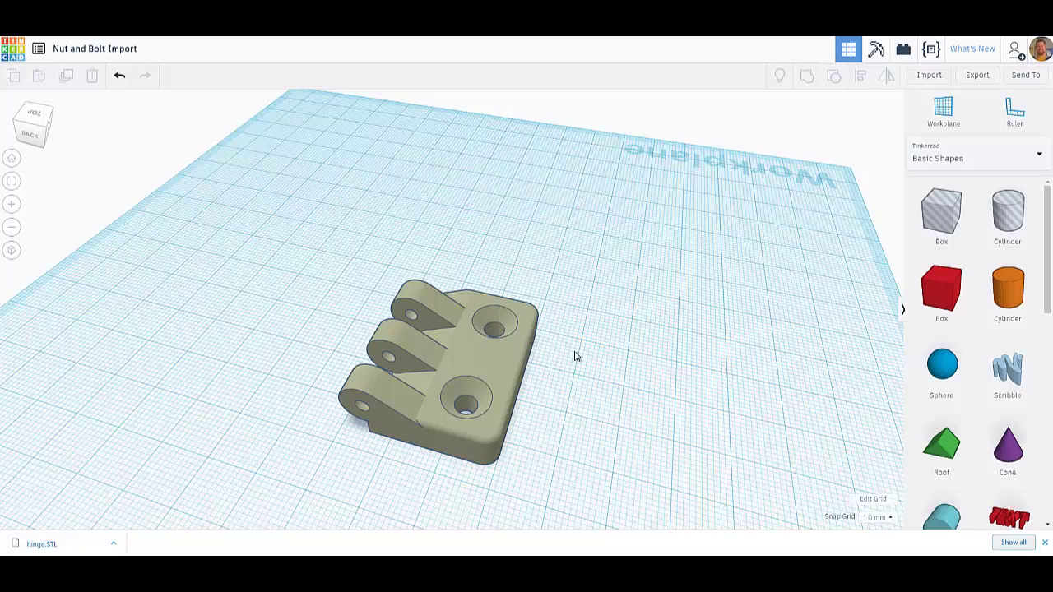
right_drag(576, 356, 519, 339)
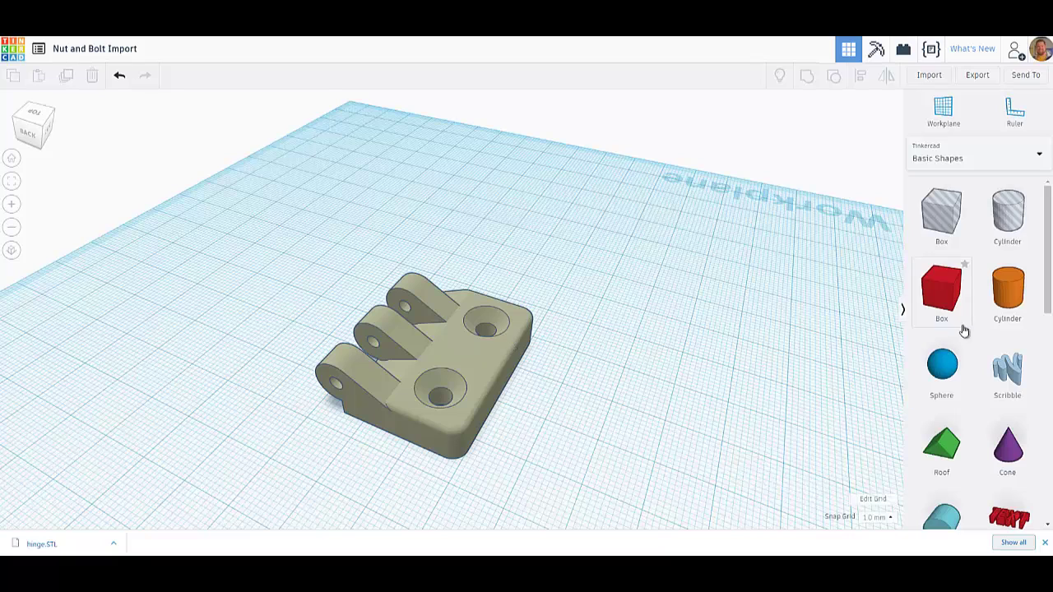
drag(942, 292, 516, 362)
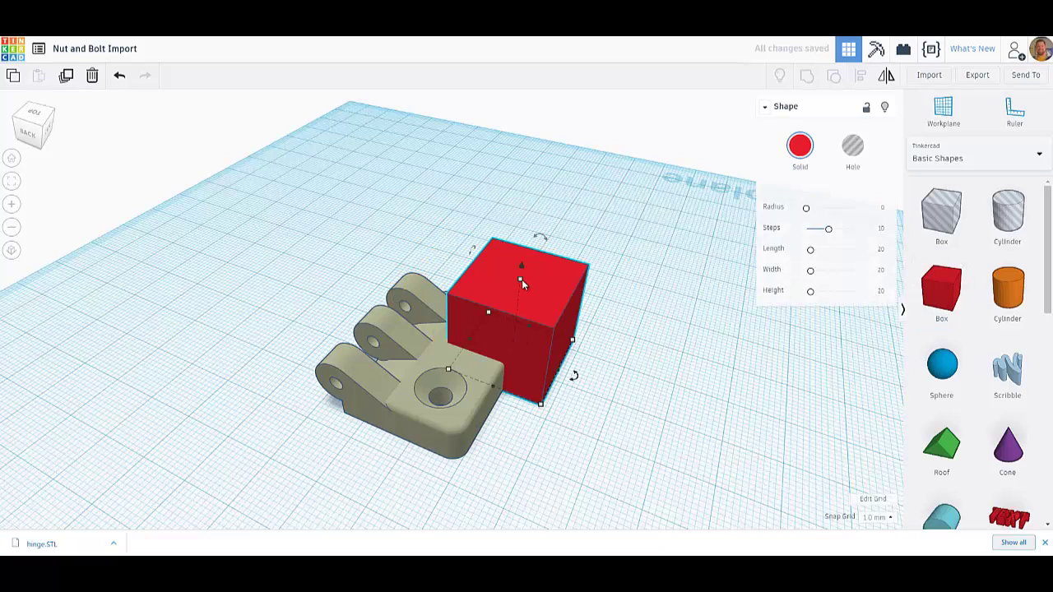
drag(521, 280, 518, 326)
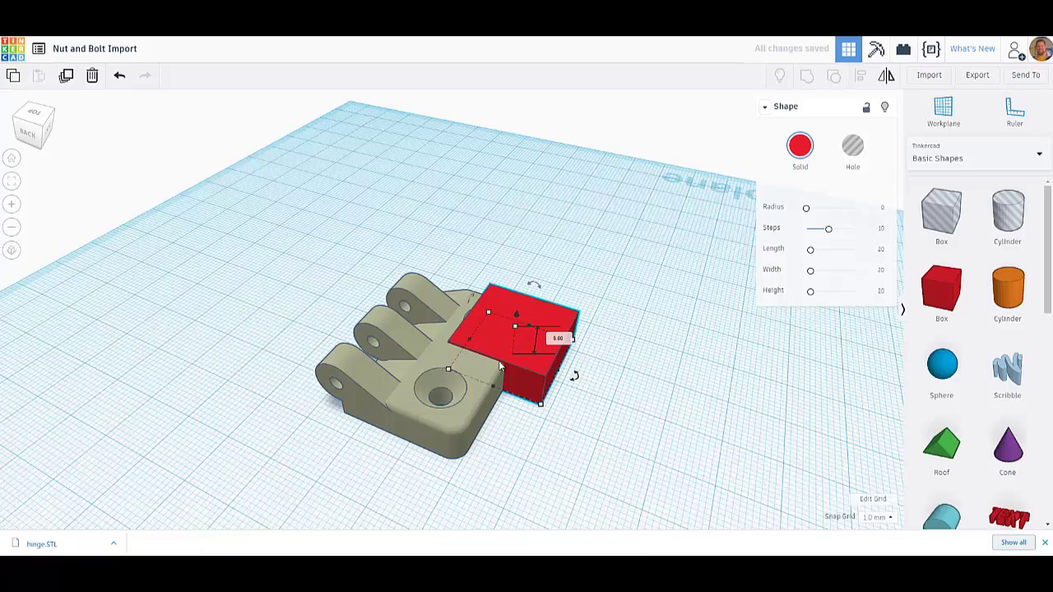
Step: Set the snap grid to 0.25 mm and lower the box's top to match the hinge plate's surface
click(890, 518)
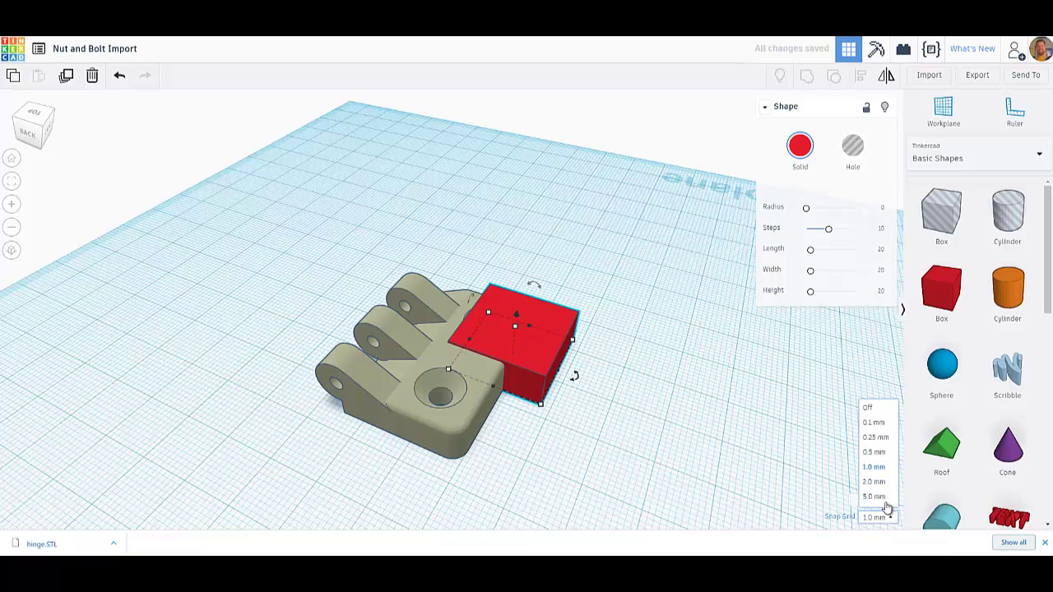
click(875, 437)
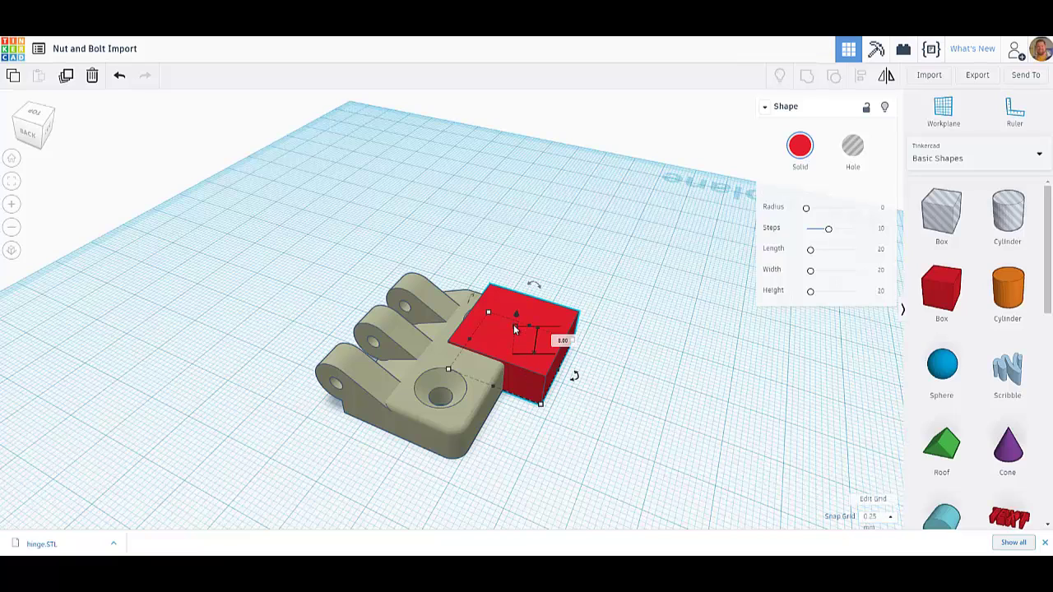
drag(515, 327, 515, 326)
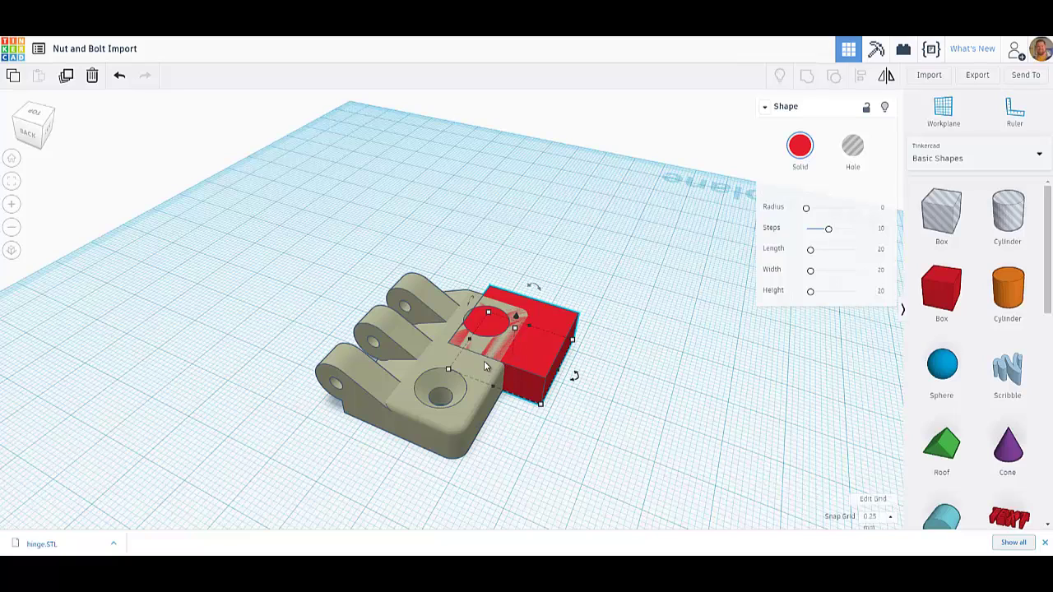
Step: Move the box into the hinge plate and resize it to about 30.75 by 12 mm to fill both screw holes
drag(538, 369, 517, 378)
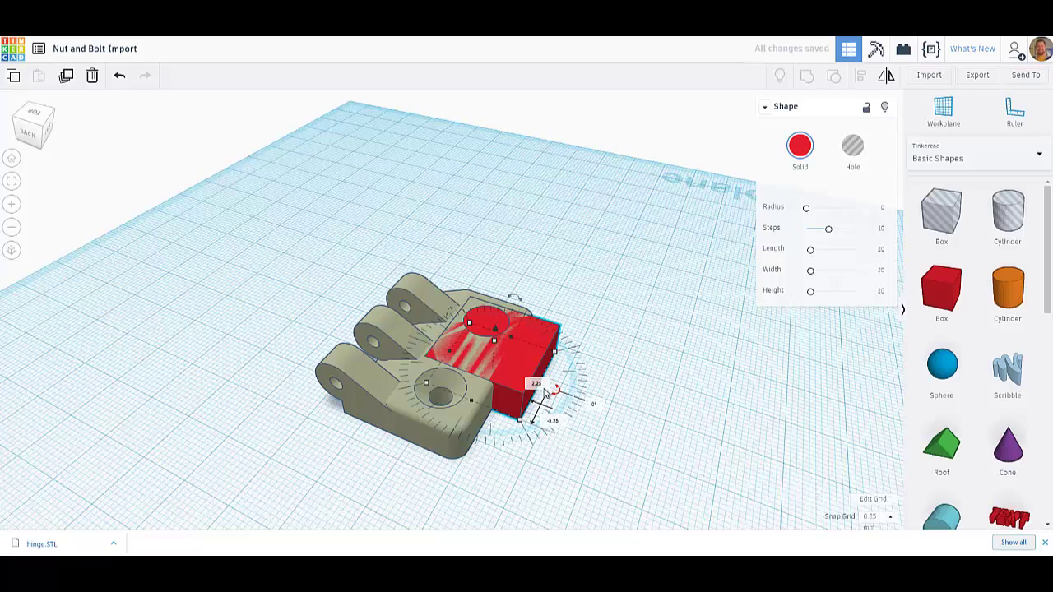
drag(472, 401, 448, 449)
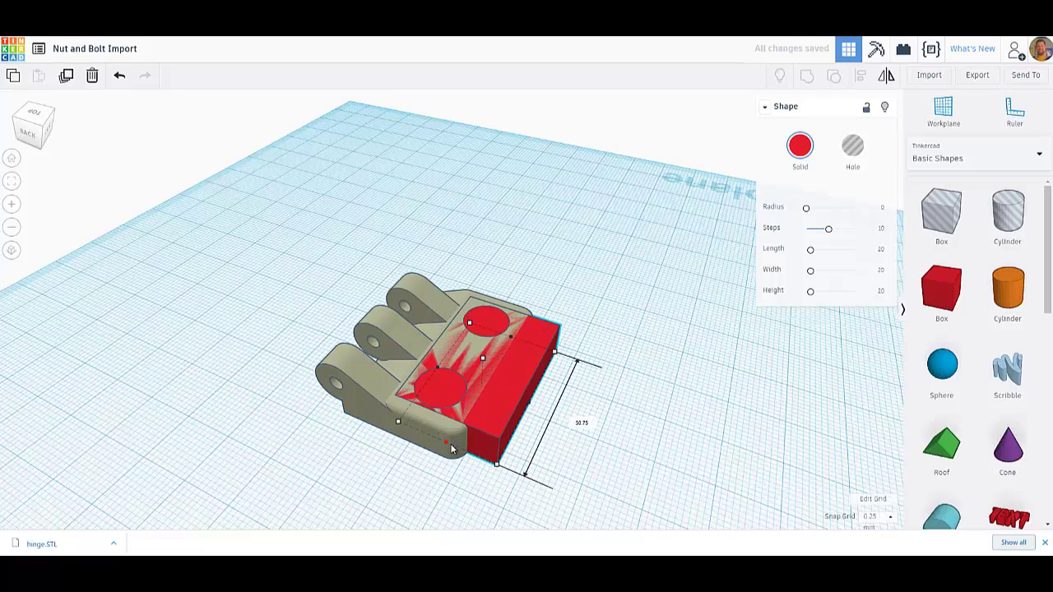
drag(529, 408, 490, 384)
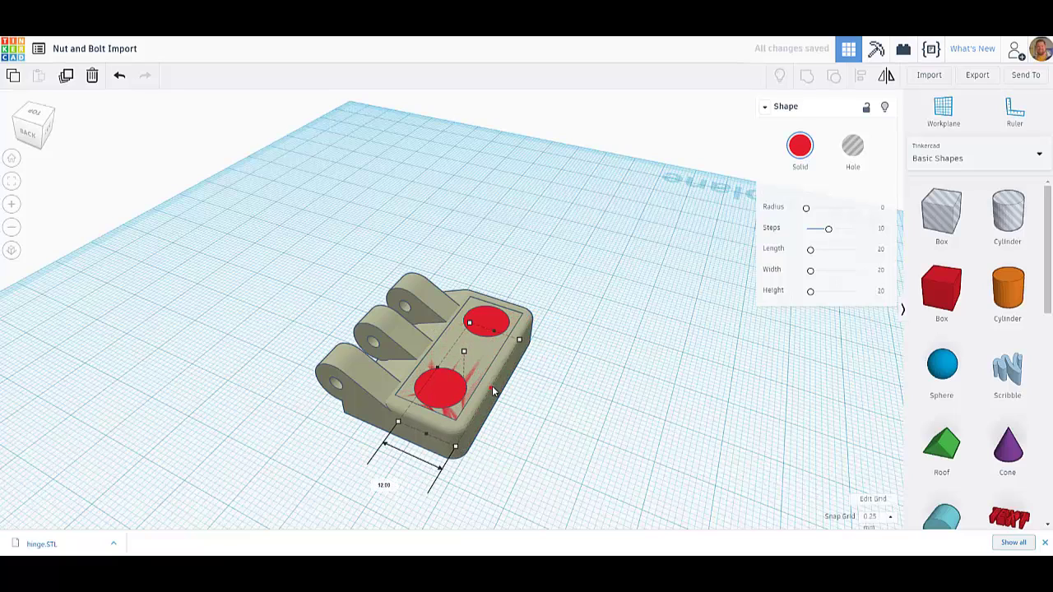
Step: Group the hinge and box into one solid shape, and move it farther back on the workplane
drag(554, 448, 374, 280)
click(806, 75)
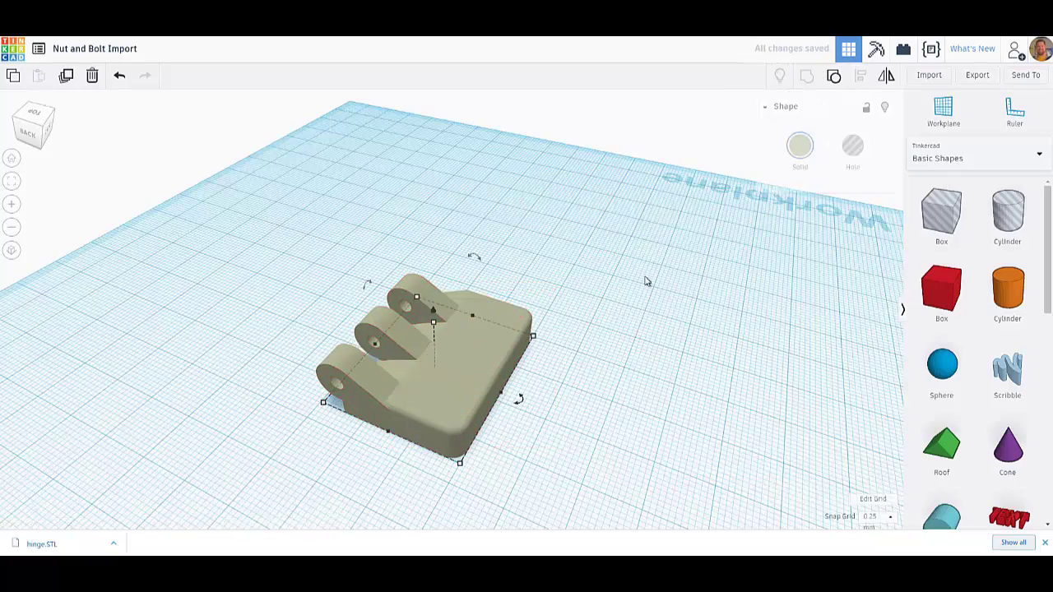
mouse_move(562, 378)
right_down()
mouse_move(531, 292)
mouse_move(531, 388)
mouse_move(548, 390)
mouse_move(516, 385)
mouse_move(550, 381)
right_up()
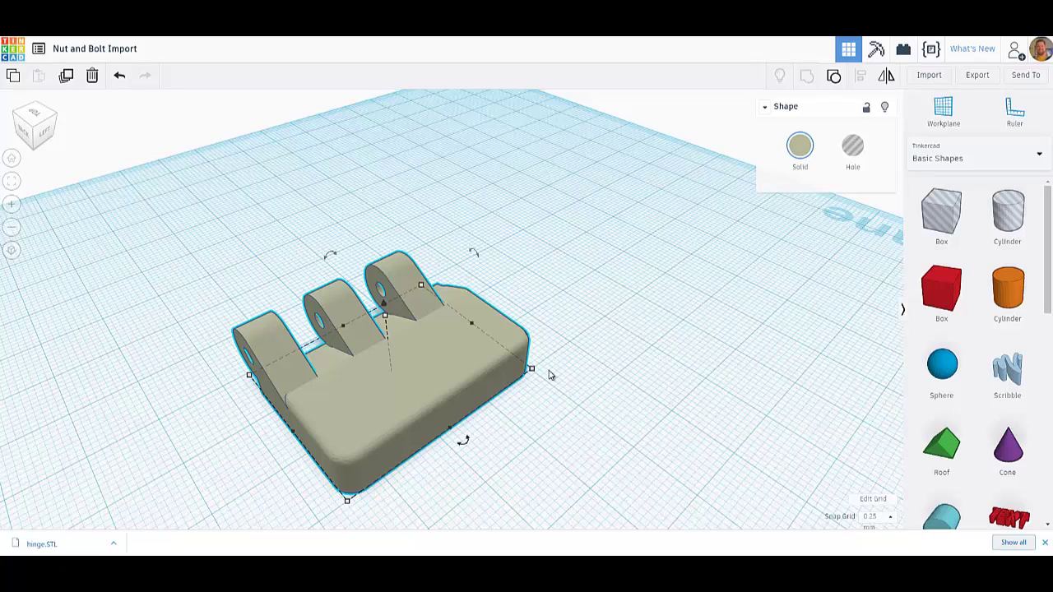
drag(448, 381, 468, 311)
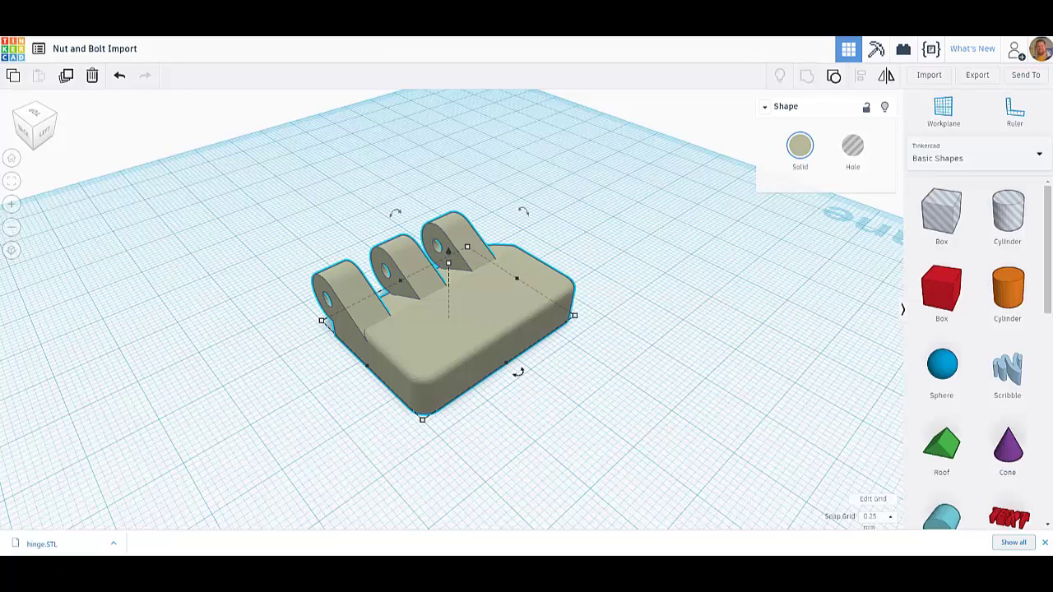
click(221, 36)
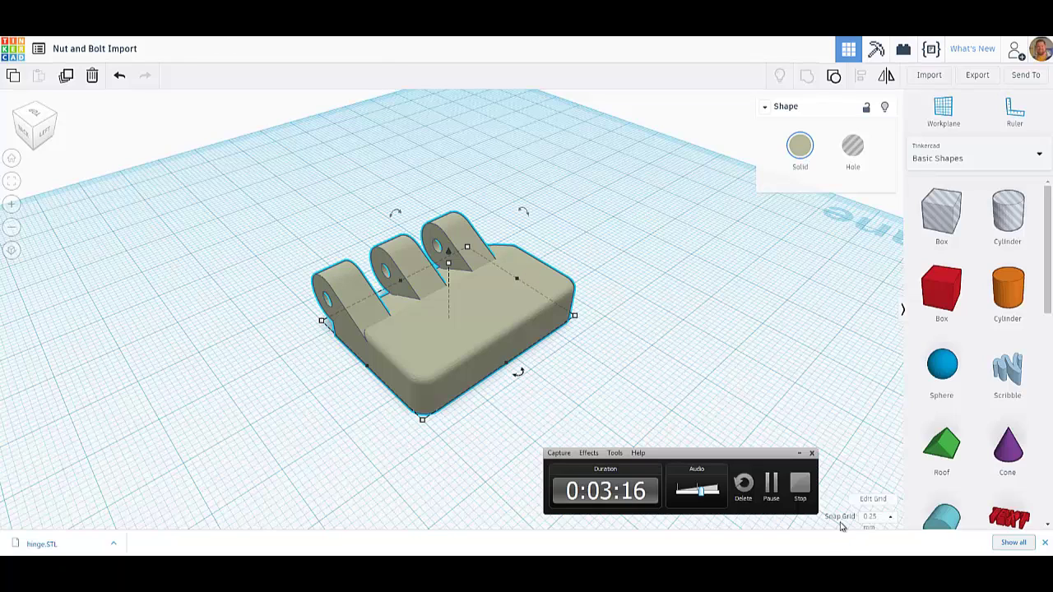